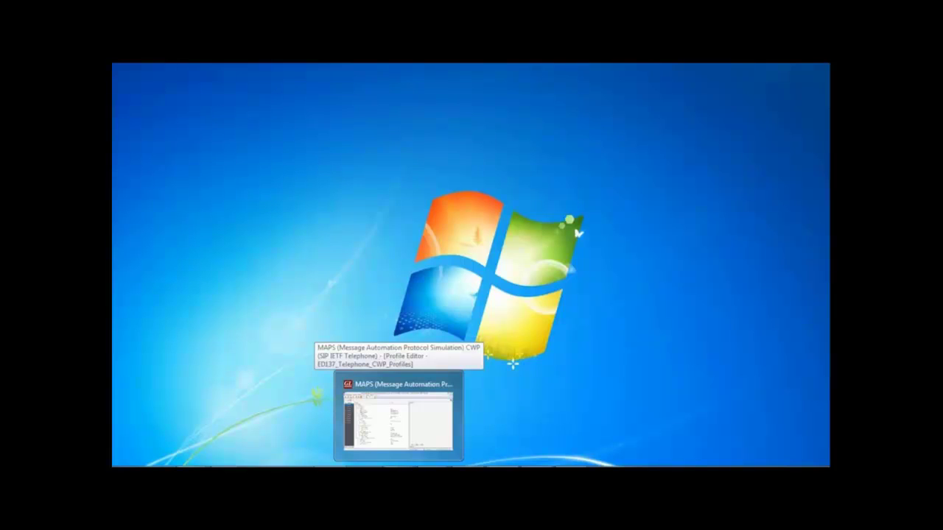
Switch to the MAPS CWP profile editor and examine the available ED137 call type options for profile CWP0001.
left_click(398, 417)
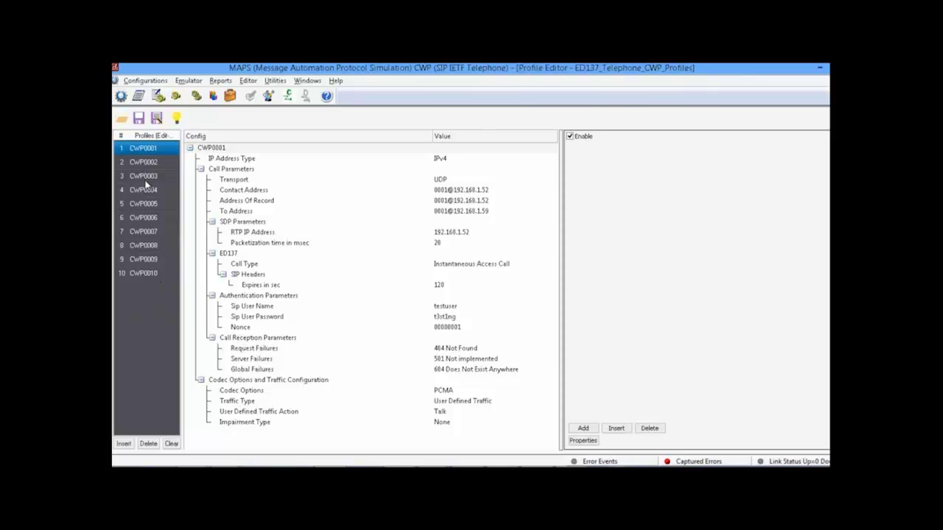
left_click(446, 268)
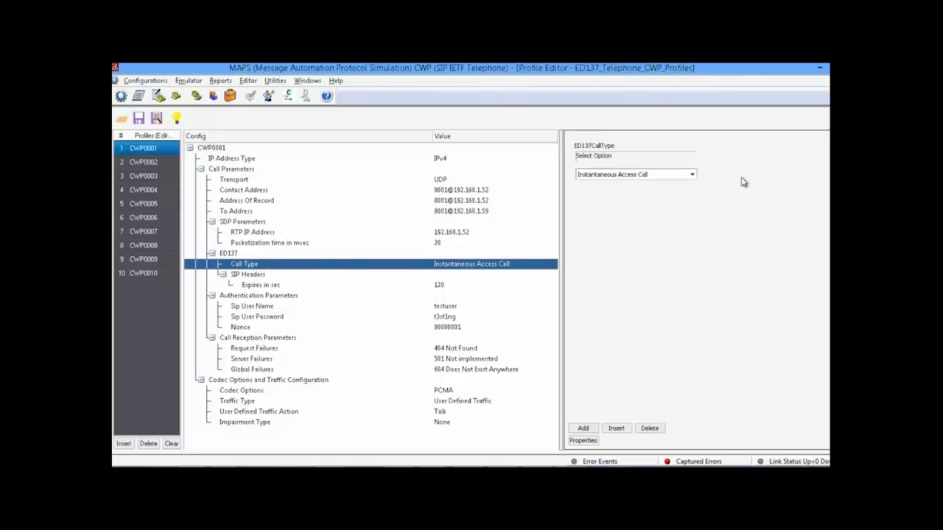
left_click(683, 176)
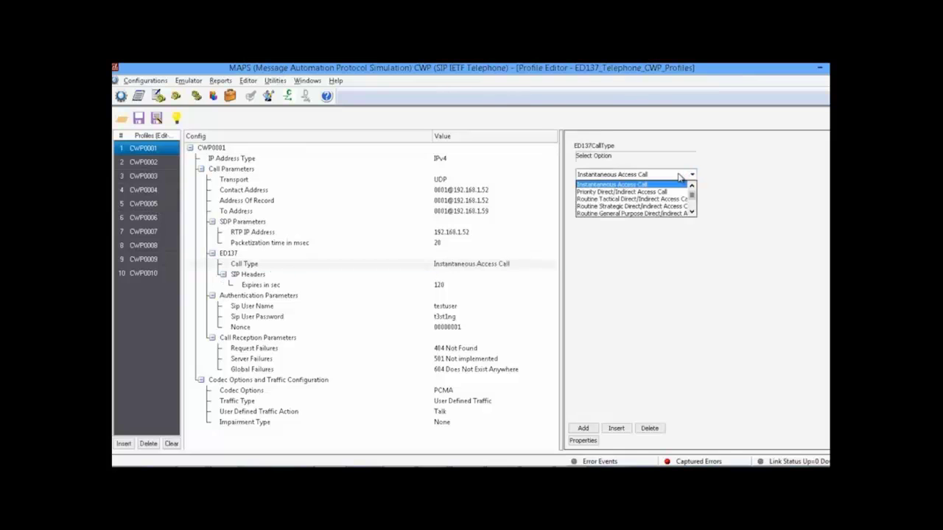
left_click(692, 211)
left_click(691, 212)
left_click(691, 212)
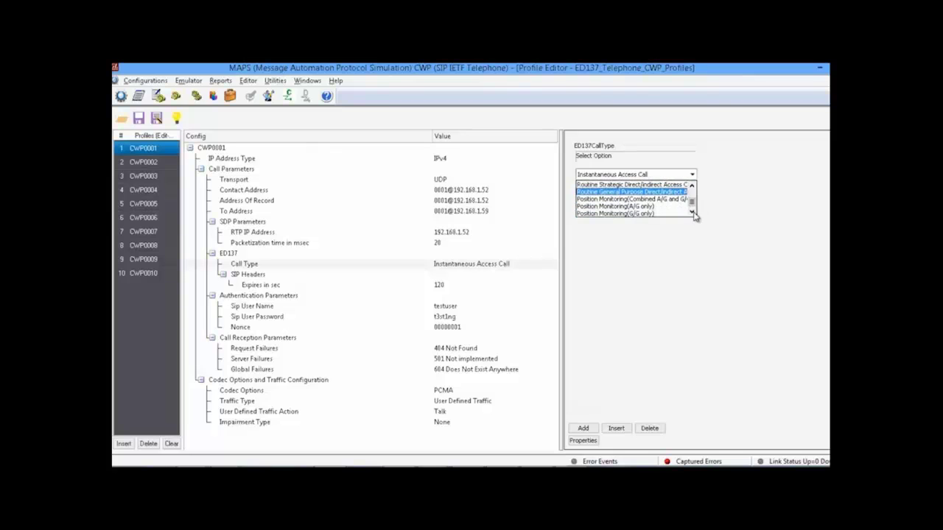
Examine the settings of profiles CWP0002, CWP0003 and CWP0004 and the matching profiles on the 192.168.1.59 station.
left_click(164, 162)
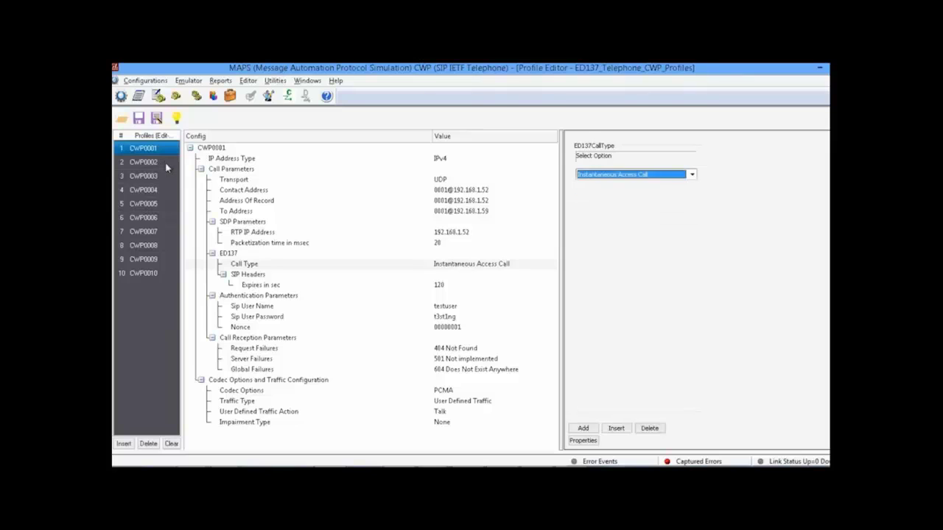
left_click(163, 162)
left_click(166, 182)
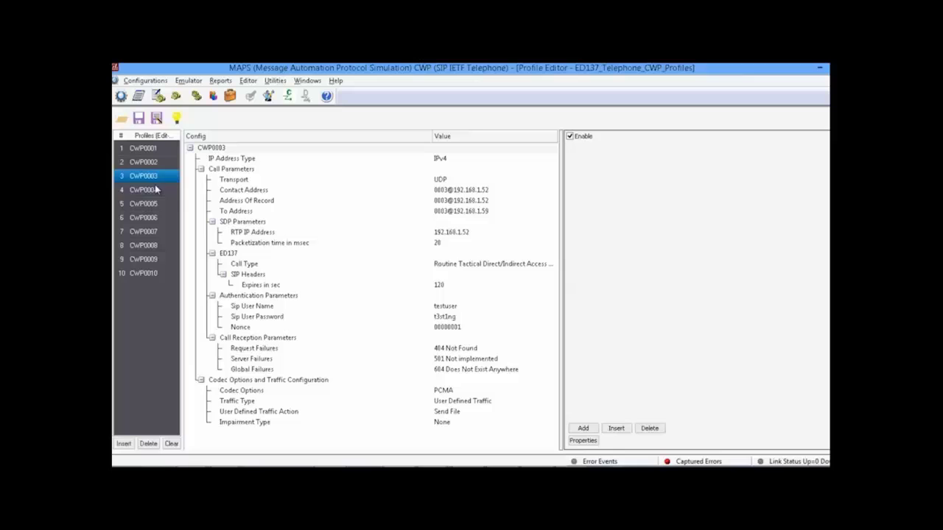
left_click(154, 189)
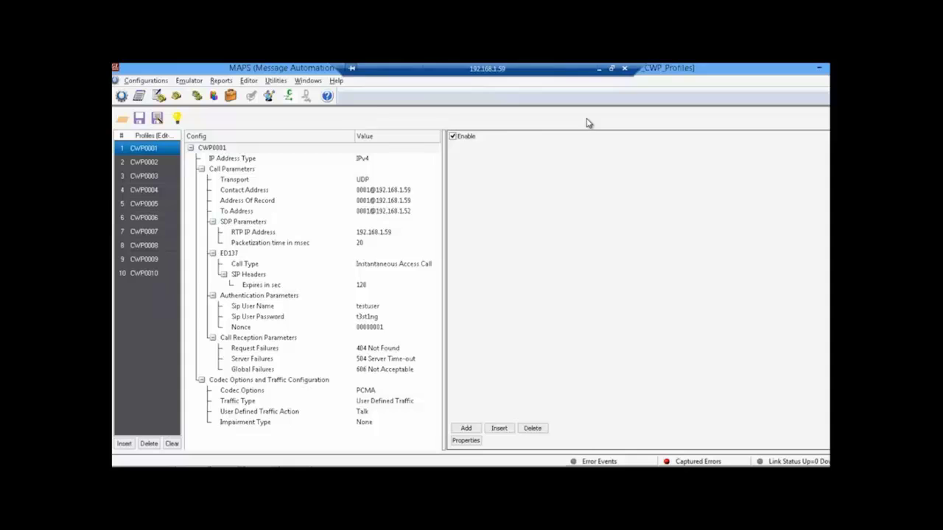
left_click(599, 68)
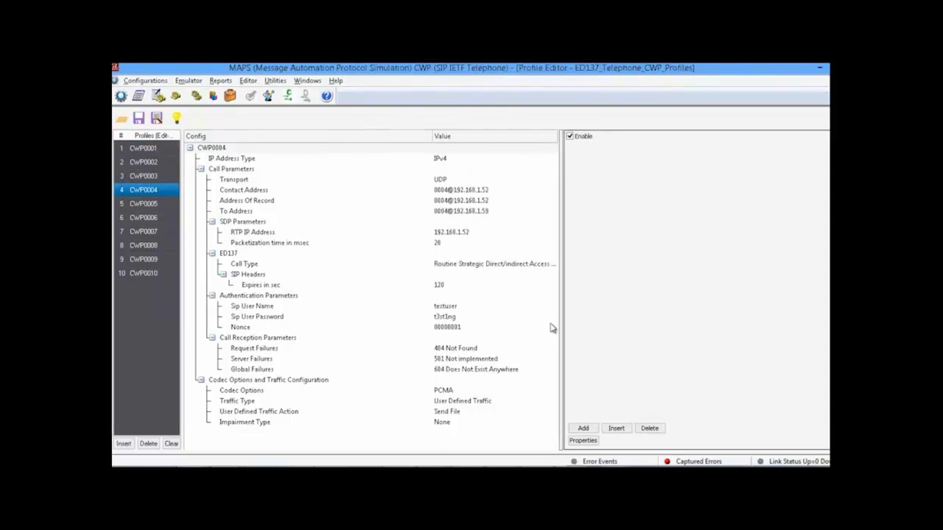
Open call generation and start the calls for profiles CWP0001 and CWP0002.
left_click(158, 95)
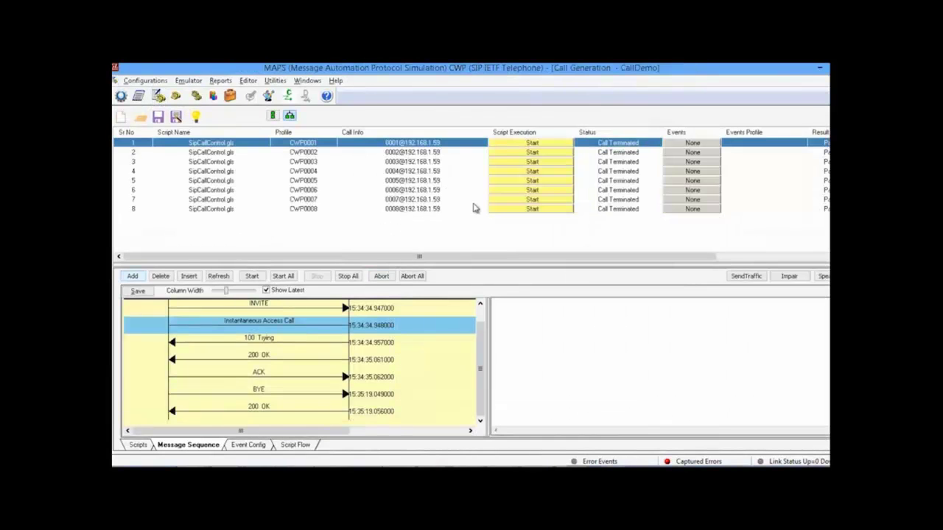
left_click(529, 143)
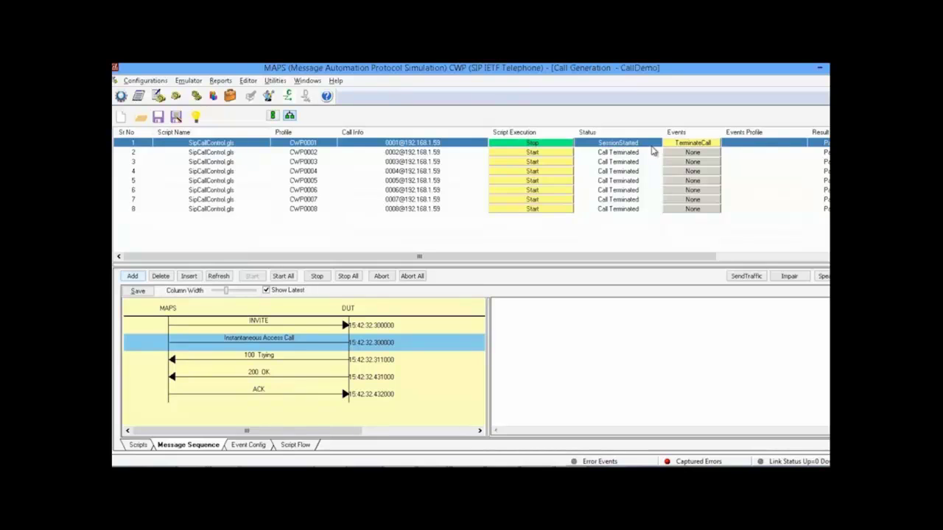
left_click(546, 162)
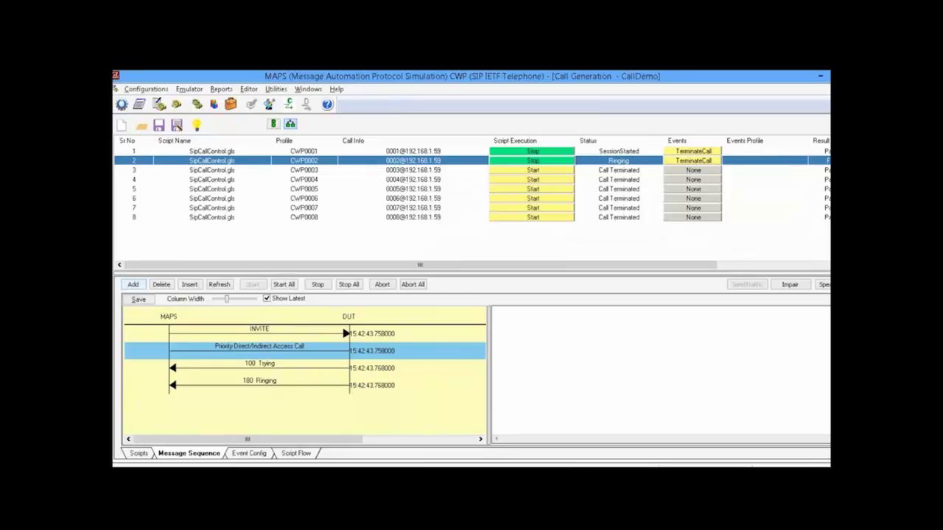
On the 192.168.1.59 station, reject the ringing priority call from 0002 with 4xxRejection, and return to the calling station.
left_click(398, 466)
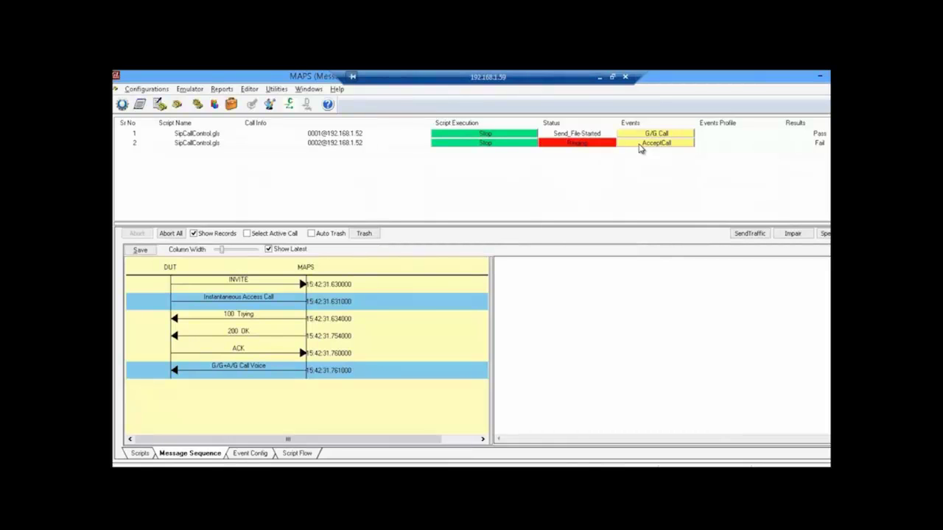
left_click(639, 146)
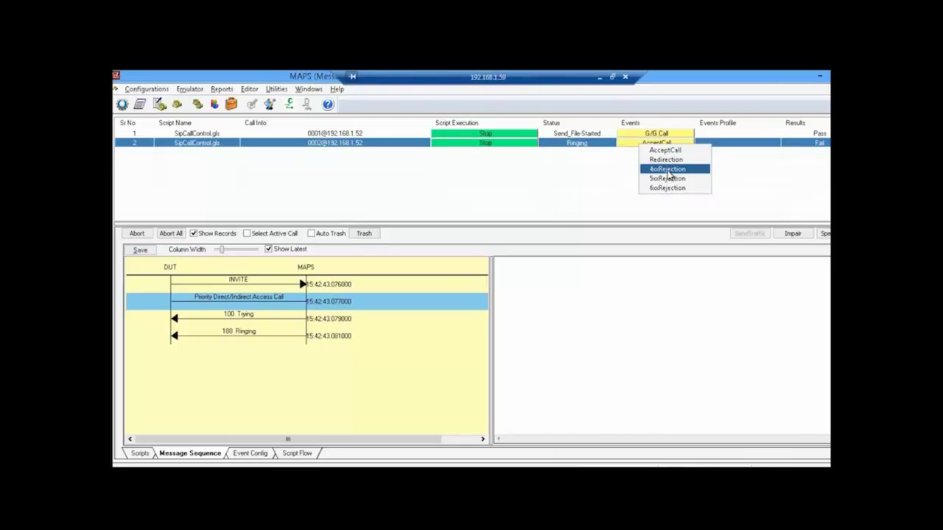
left_click(668, 171)
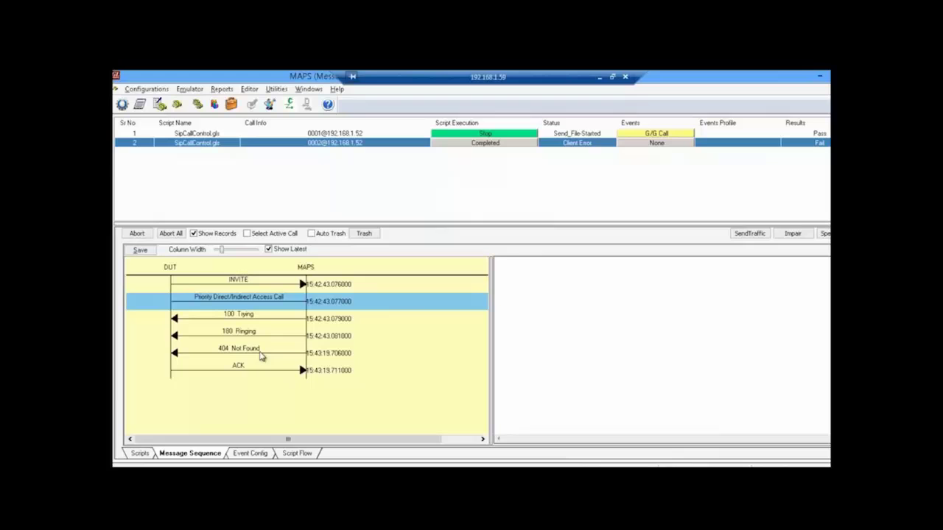
left_click(599, 77)
Start the CWP0003 call and accept it on the 192.168.1.59 station.
left_click(522, 173)
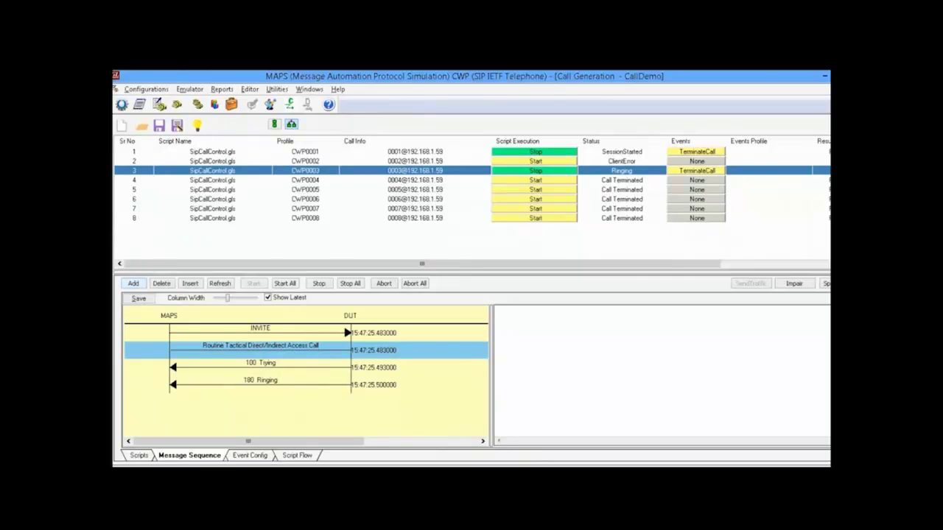
left_click(472, 431)
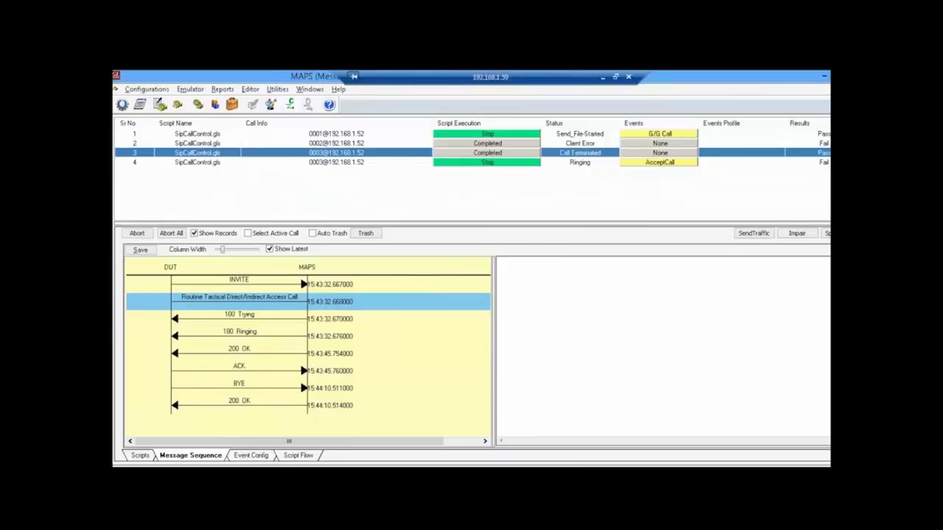
left_click(654, 164)
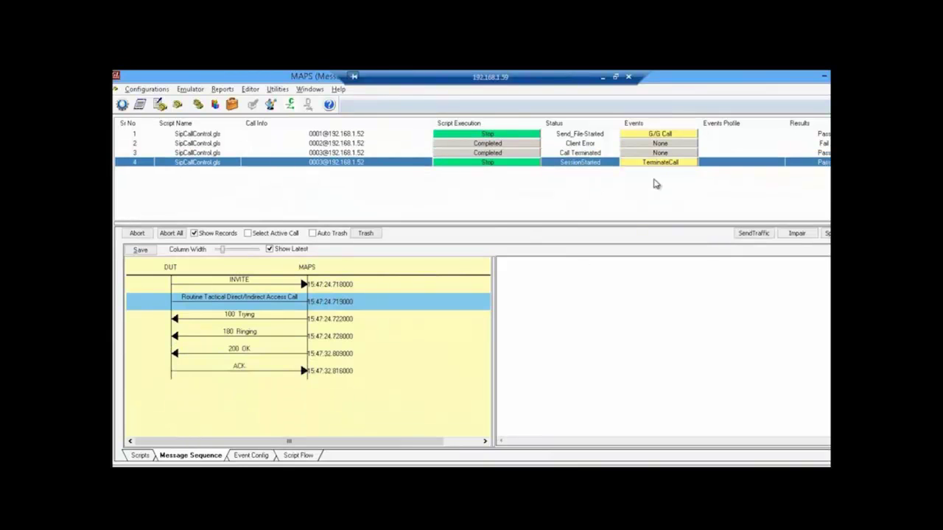
Return to the calling station and send traffic on the CWP0003 call.
left_click(602, 77)
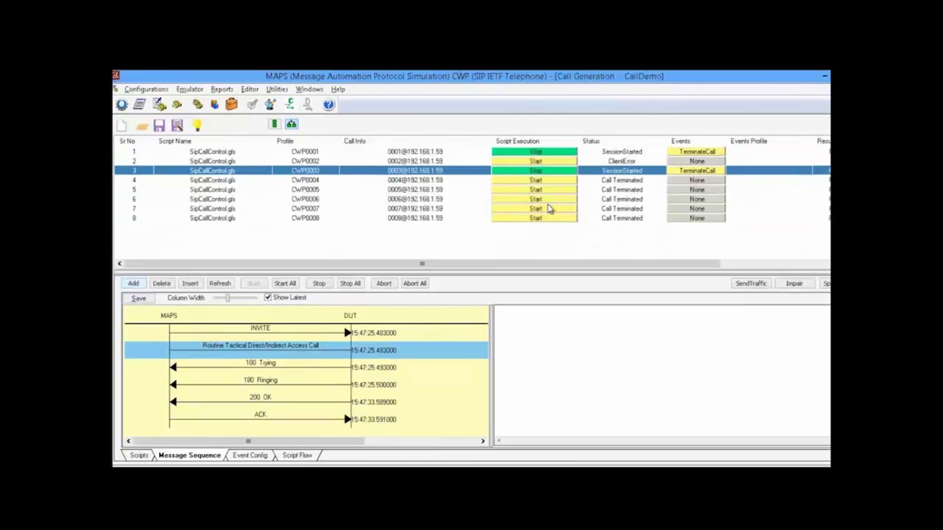
left_click(750, 284)
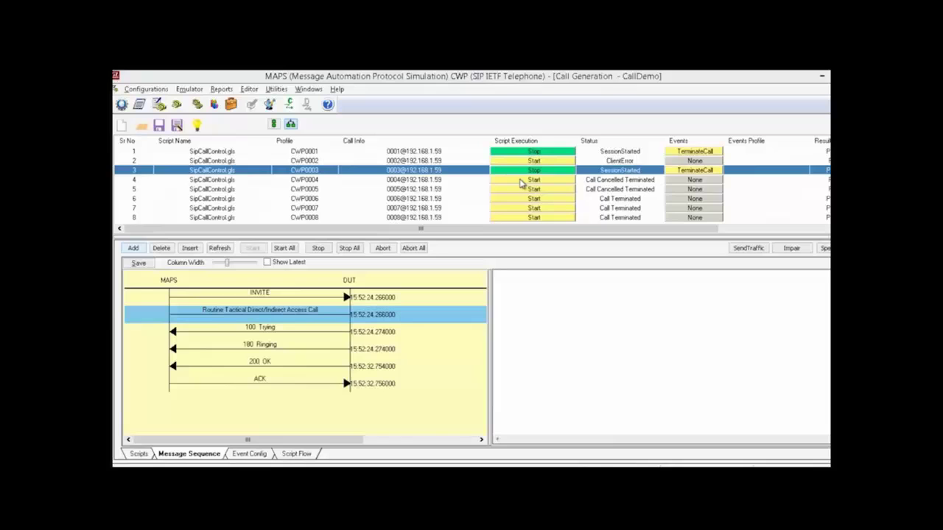
Start the CWP0004 and CWP0005 calls and display the message sequence of each.
left_click(521, 183)
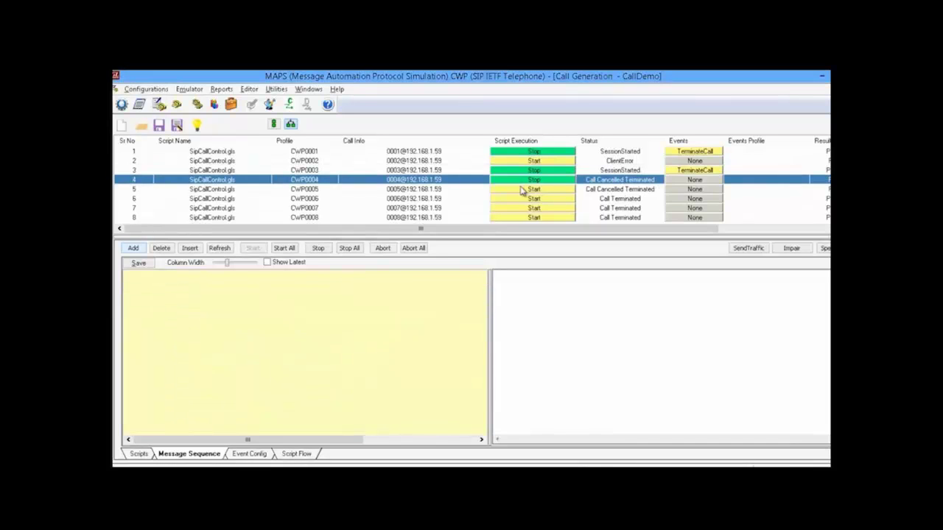
left_click(521, 191)
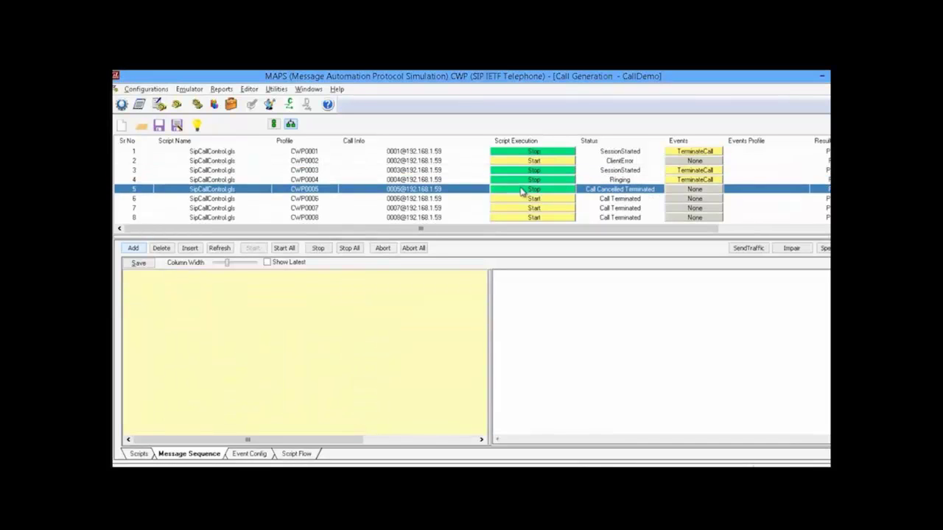
left_click(471, 181)
left_click(472, 190)
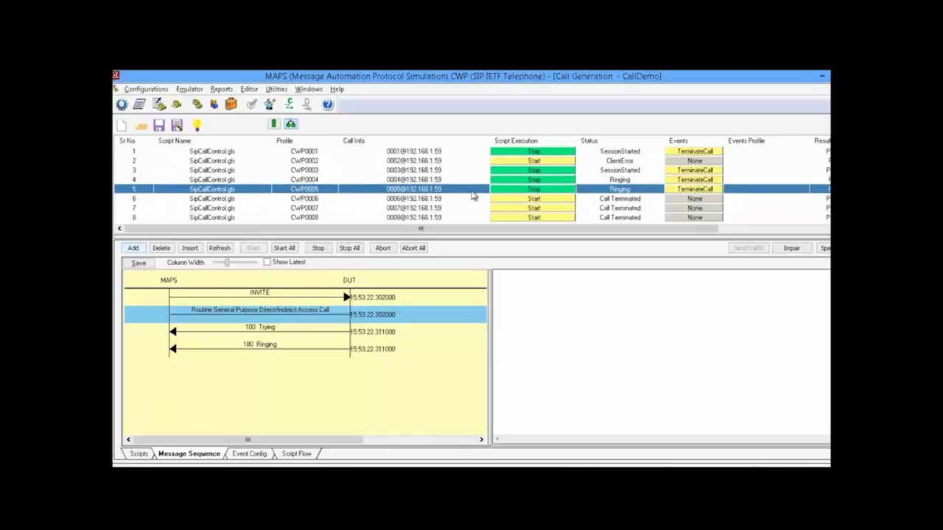
Start the three position monitoring calls for profiles CWP0006, CWP0007 and CWP0008.
left_click(519, 199)
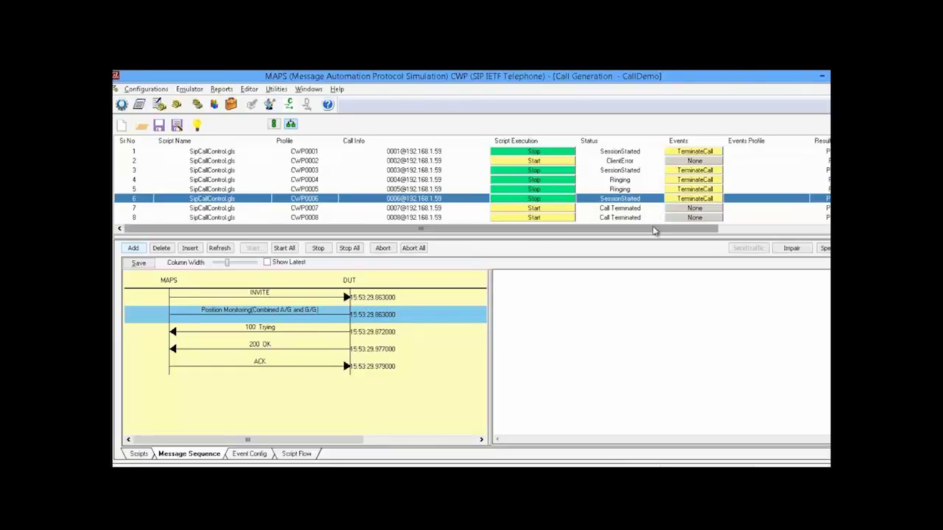
left_click(520, 209)
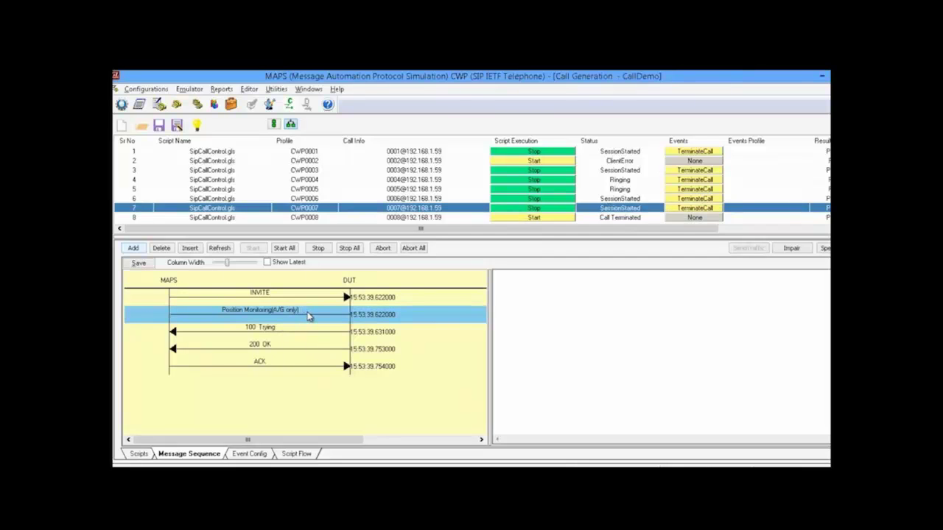
left_click(533, 218)
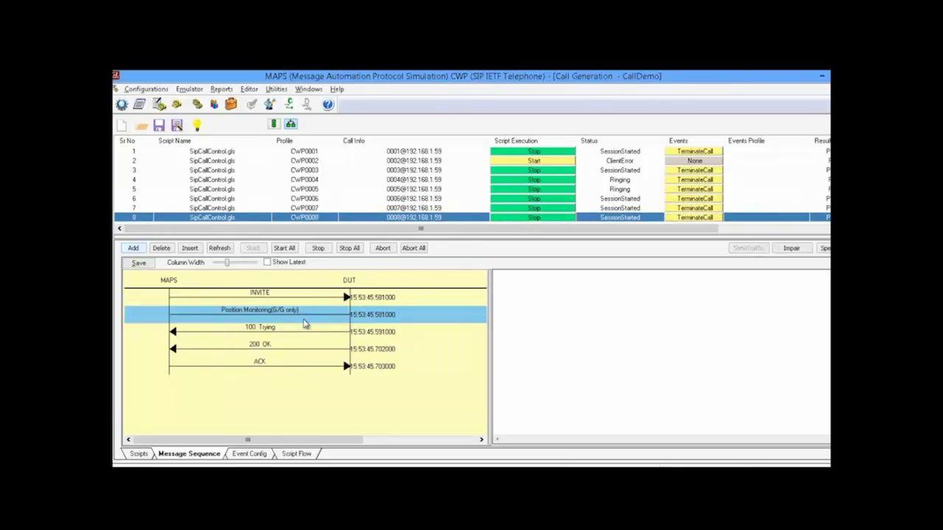
Play the monitored audio of the CWP0006, CWP0007 and CWP0008 calls one after another.
key("Up")
key("Up")
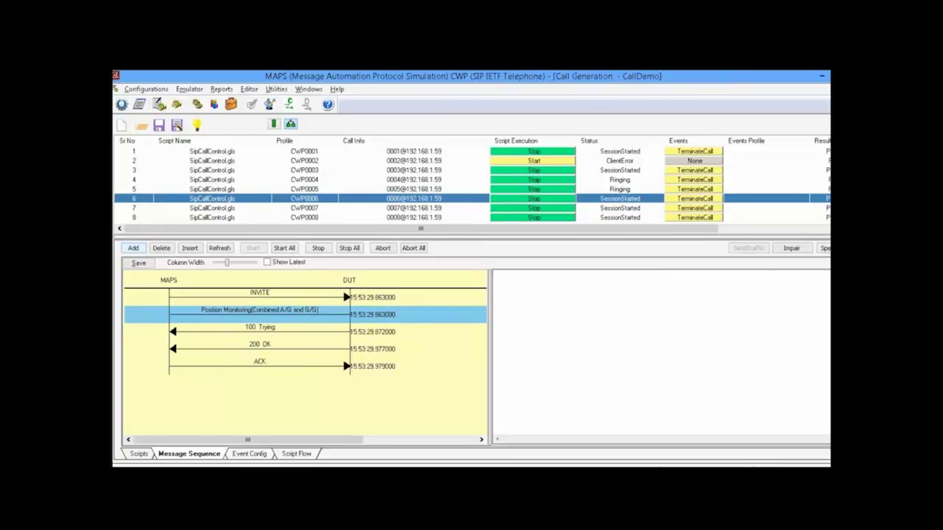
left_click(824, 247)
left_click(648, 208)
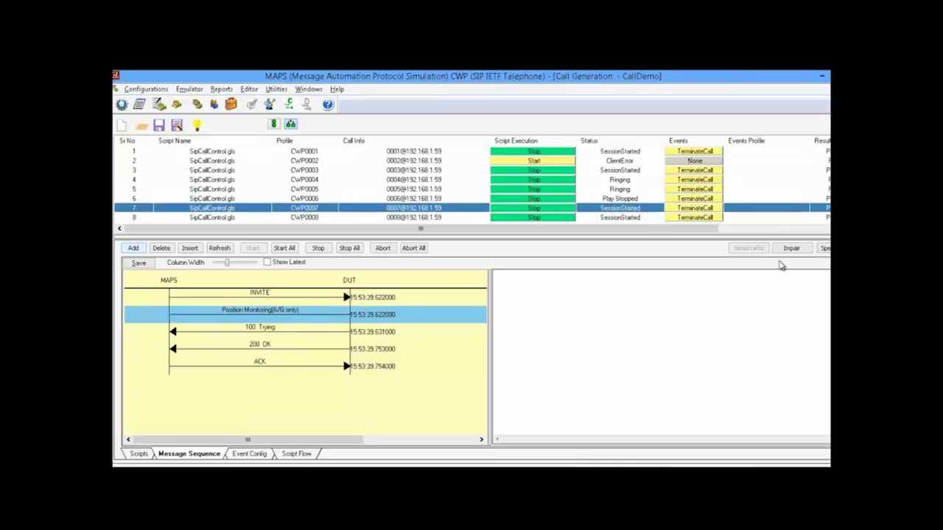
left_click(824, 248)
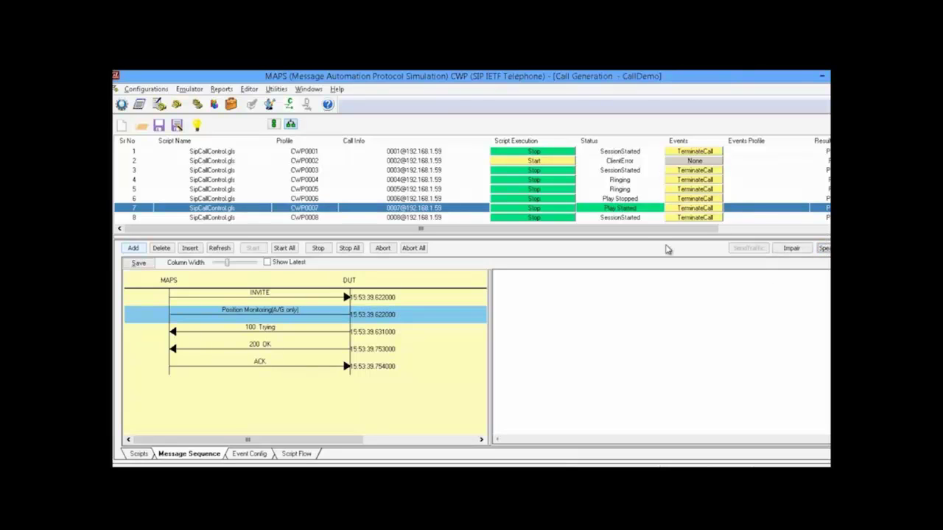
left_click(648, 217)
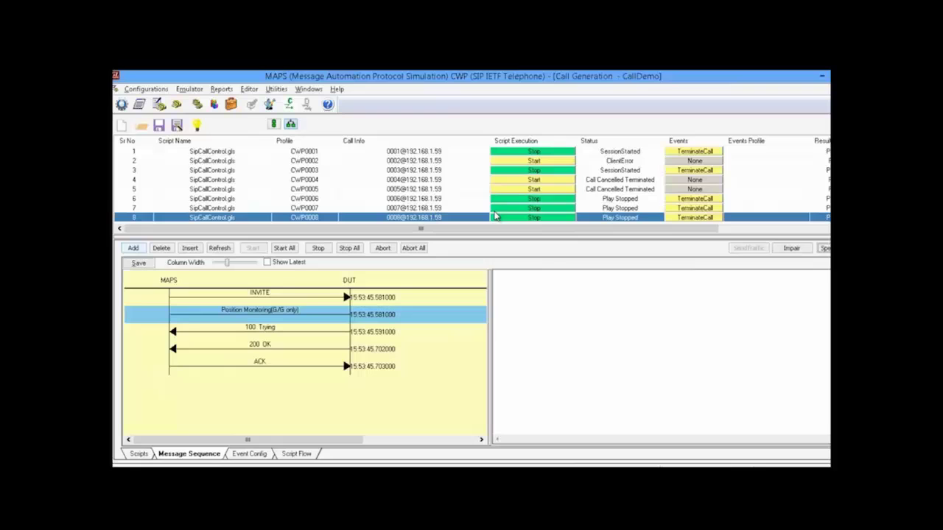